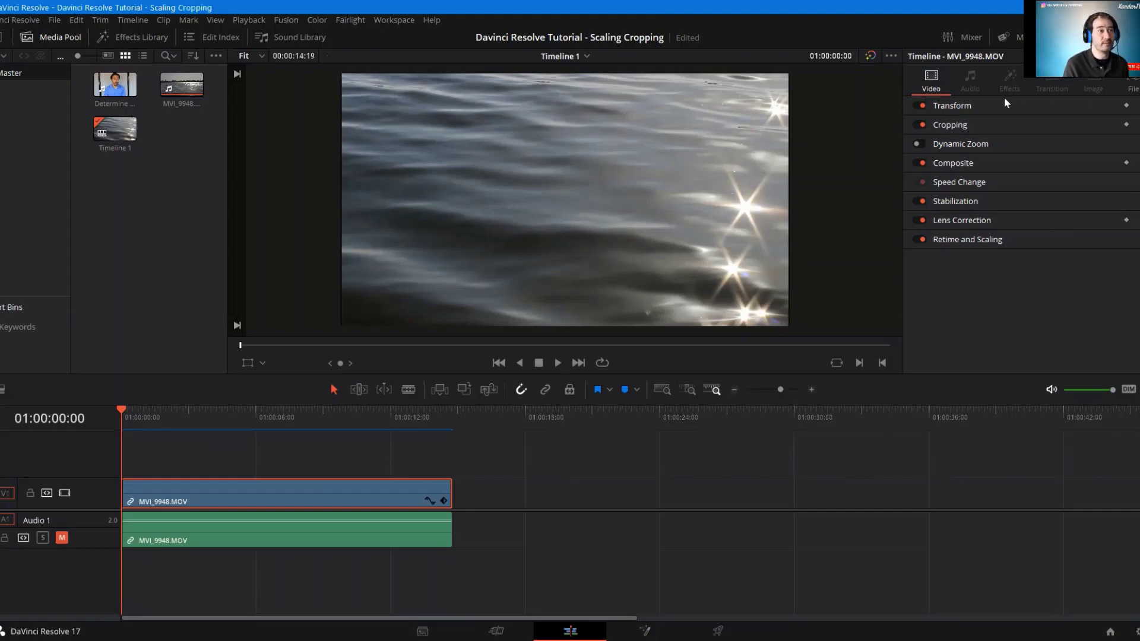
Try Crop Left and Softness on the water clip, leaving the crop values at zero.
{"action": "left_click", "coordinate": [982, 122]}
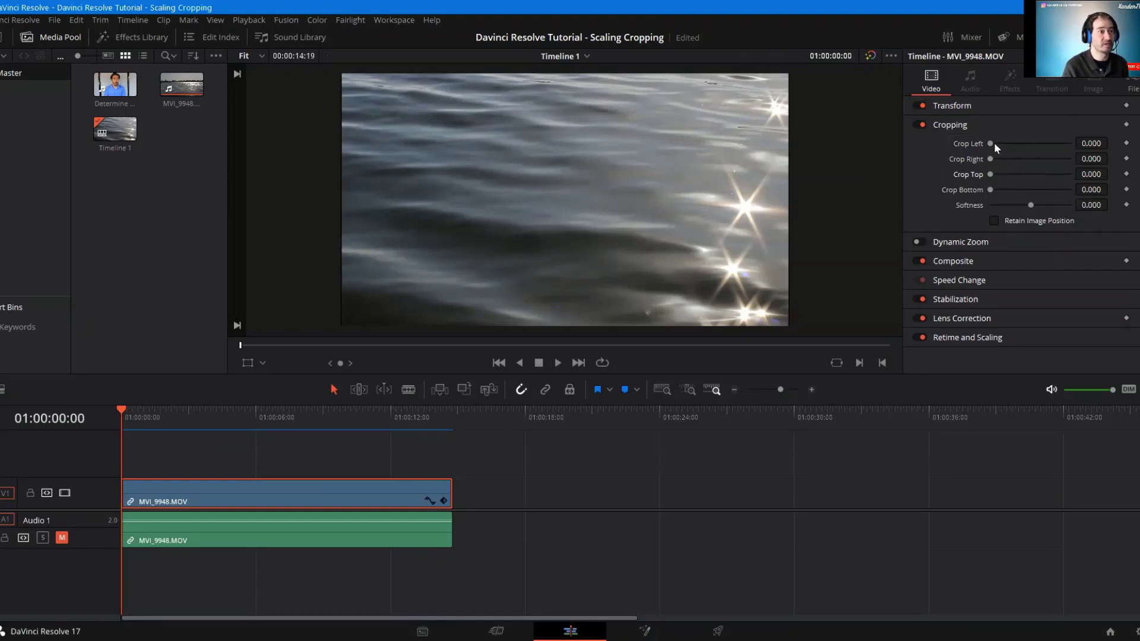
{"action": "mouse_move", "coordinate": [992, 142]}
{"action": "left_mouse_down"}
{"action": "mouse_move", "coordinate": [1010, 141]}
{"action": "mouse_move", "coordinate": [988, 143]}
{"action": "mouse_move", "coordinate": [1000, 158]}
{"action": "mouse_move", "coordinate": [986, 158]}
{"action": "left_mouse_up"}
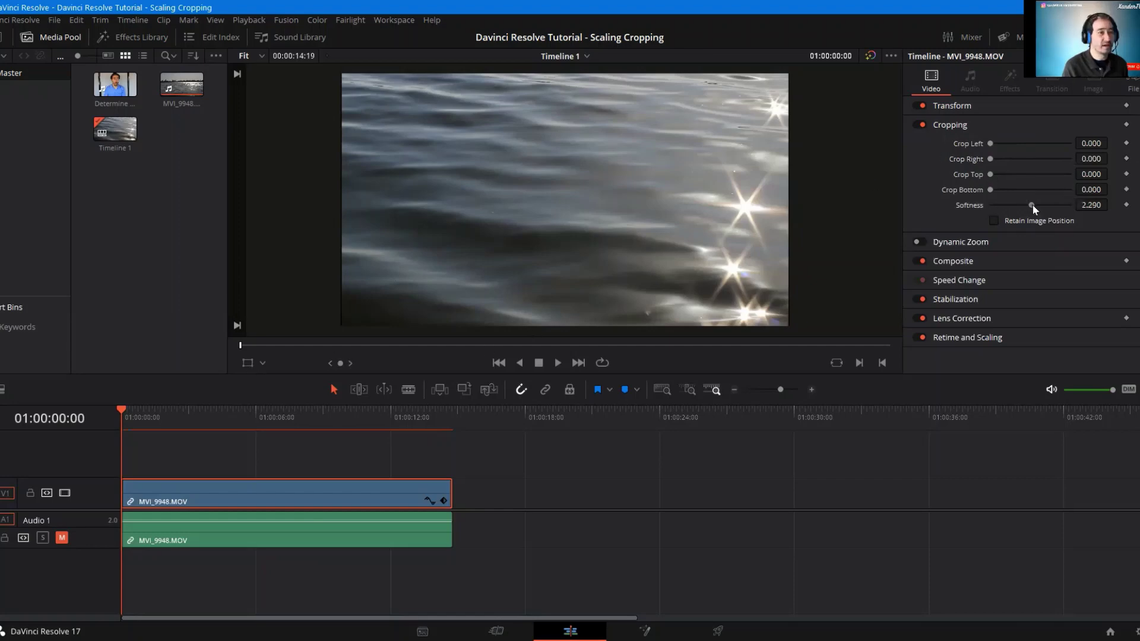
{"action": "left_click_drag", "start_coordinate": [1038, 203], "coordinate": [1022, 205]}
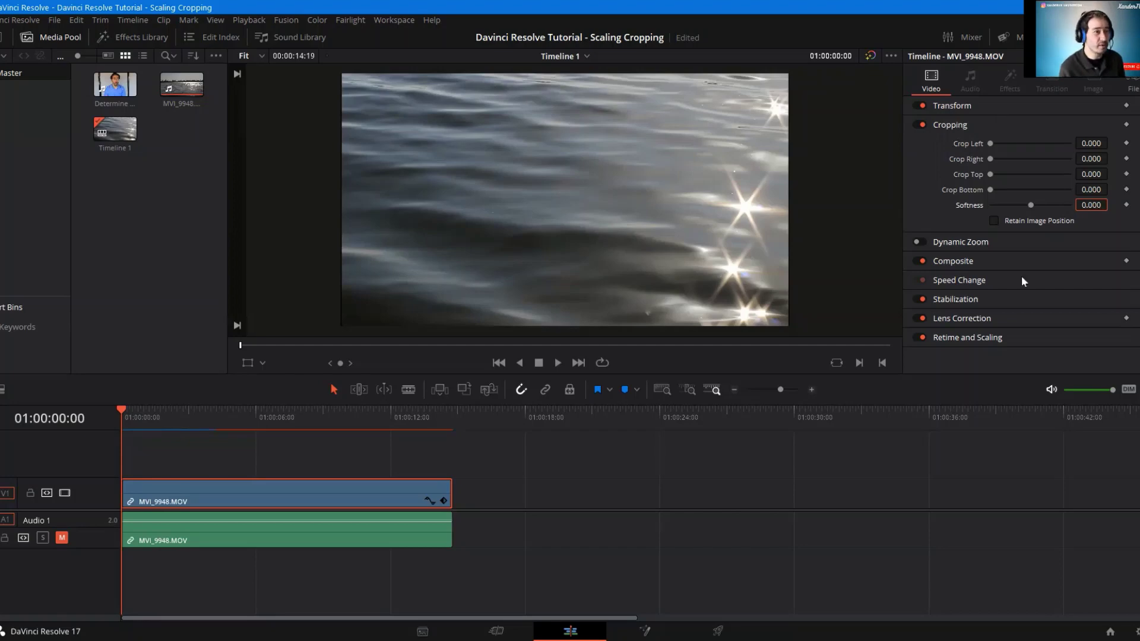
Change the water clip's Scaling from Fill to Crop, then to Stretch, and save.
{"action": "left_click", "coordinate": [972, 243]}
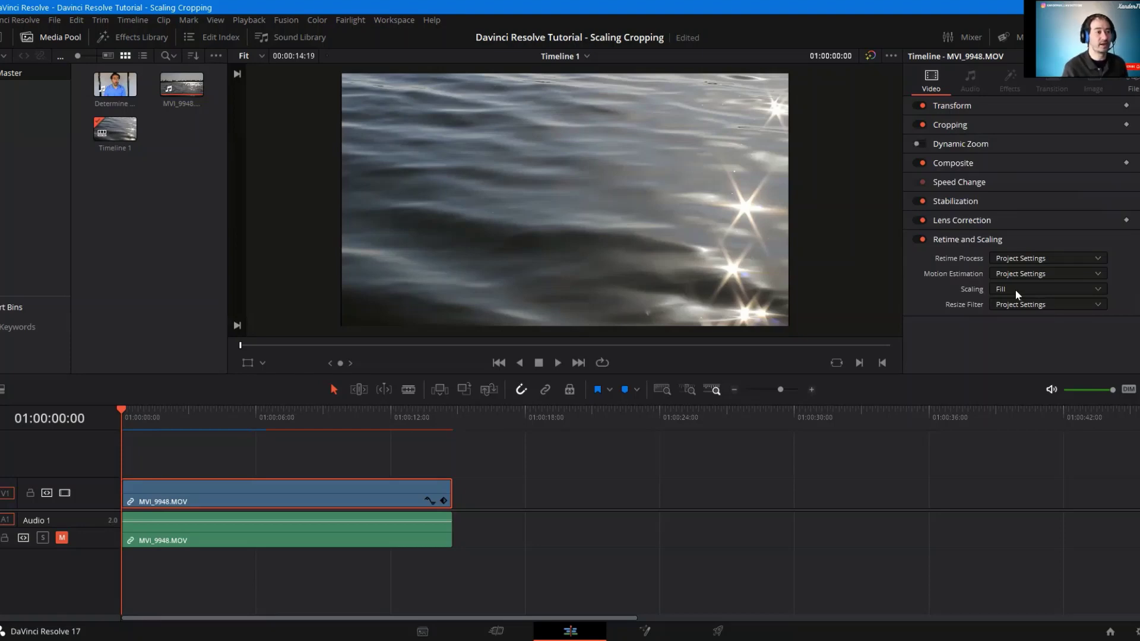
{"action": "left_click", "coordinate": [1099, 289]}
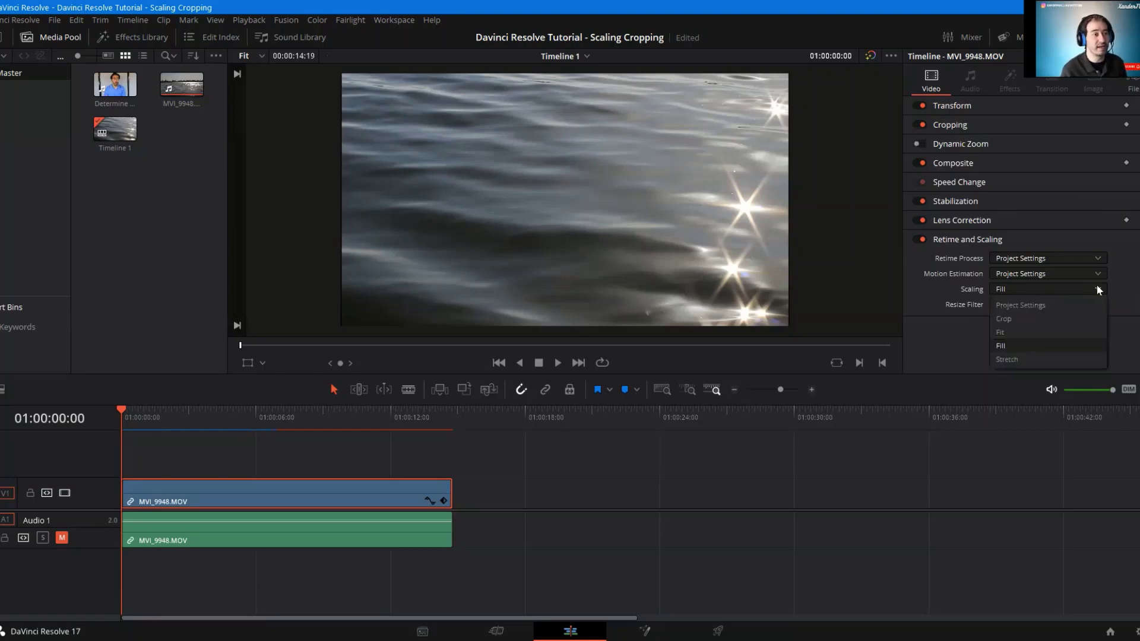
{"action": "left_click", "coordinate": [1010, 314]}
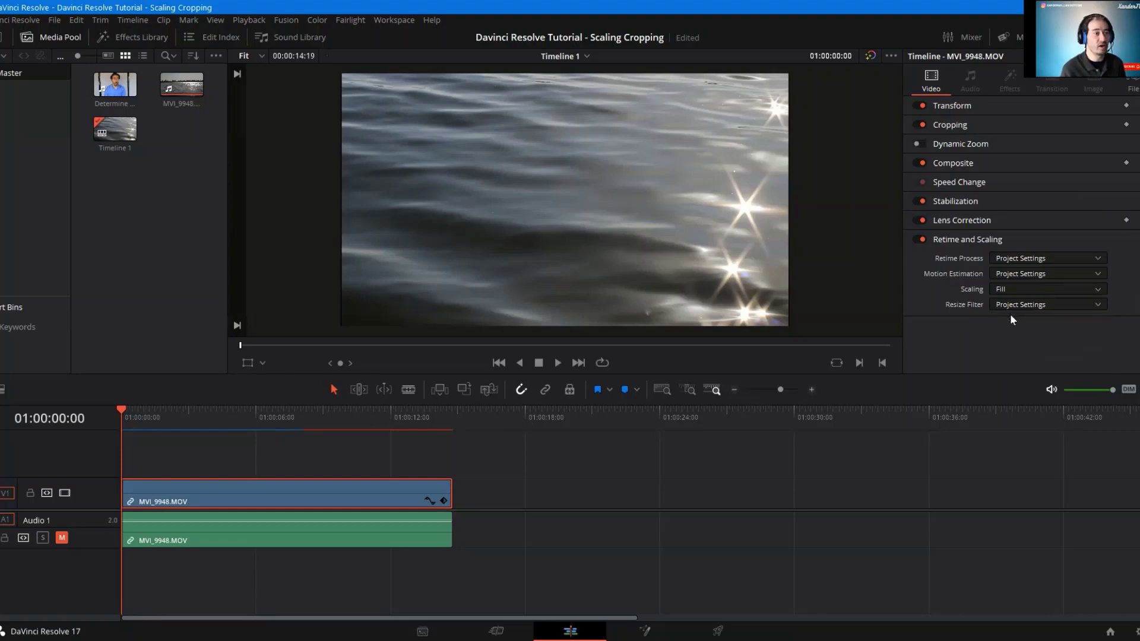
{"action": "left_click", "coordinate": [1093, 291]}
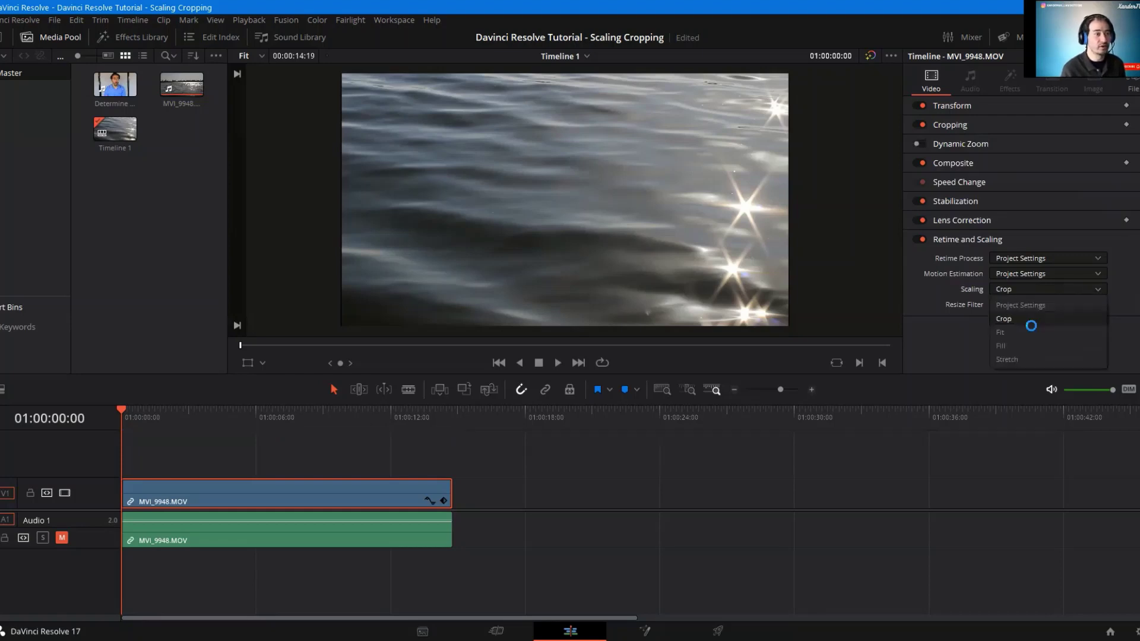
{"action": "left_click", "coordinate": [1009, 354]}
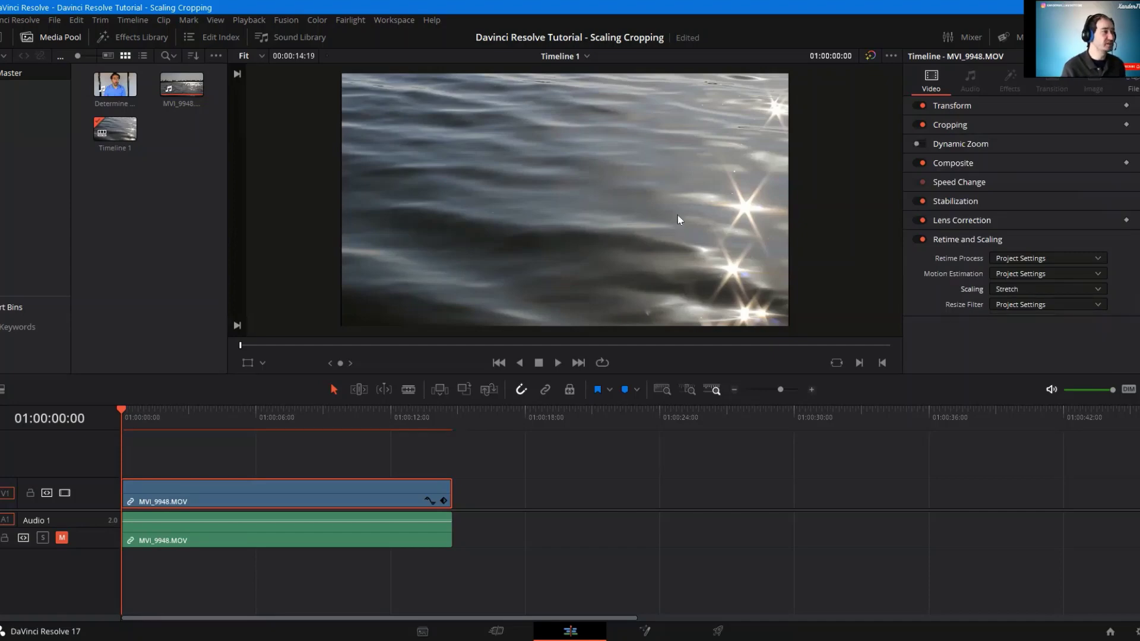
{"action": "key", "text": "ctrl+s"}
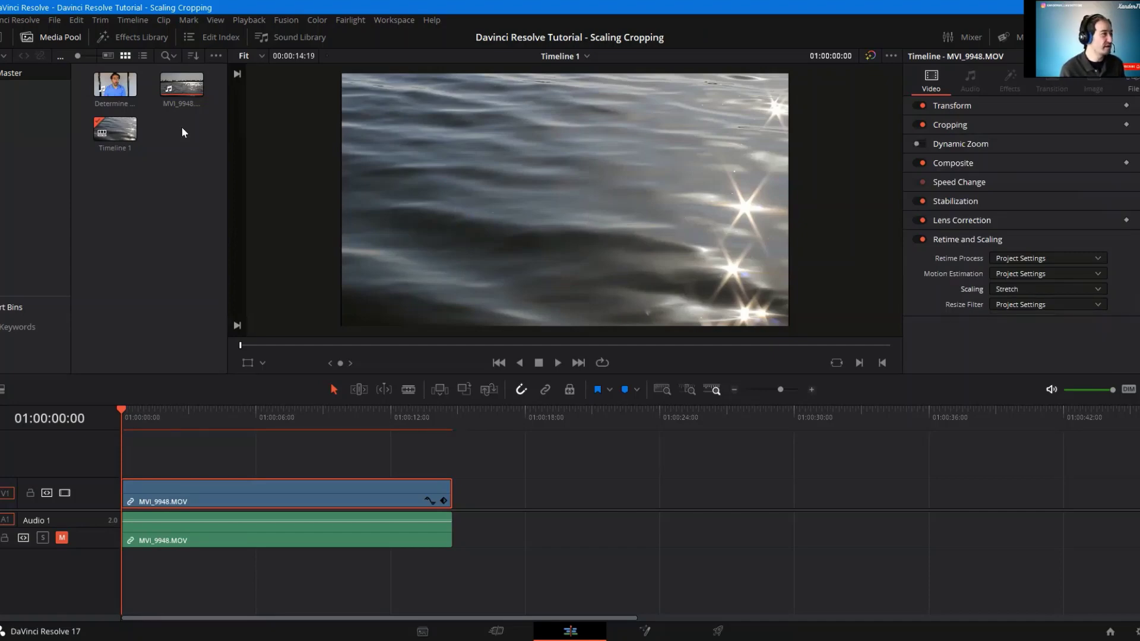
Place the Determine presenter clip on V1 directly after the water clip, closing the gap.
{"action": "double_click", "coordinate": [114, 89]}
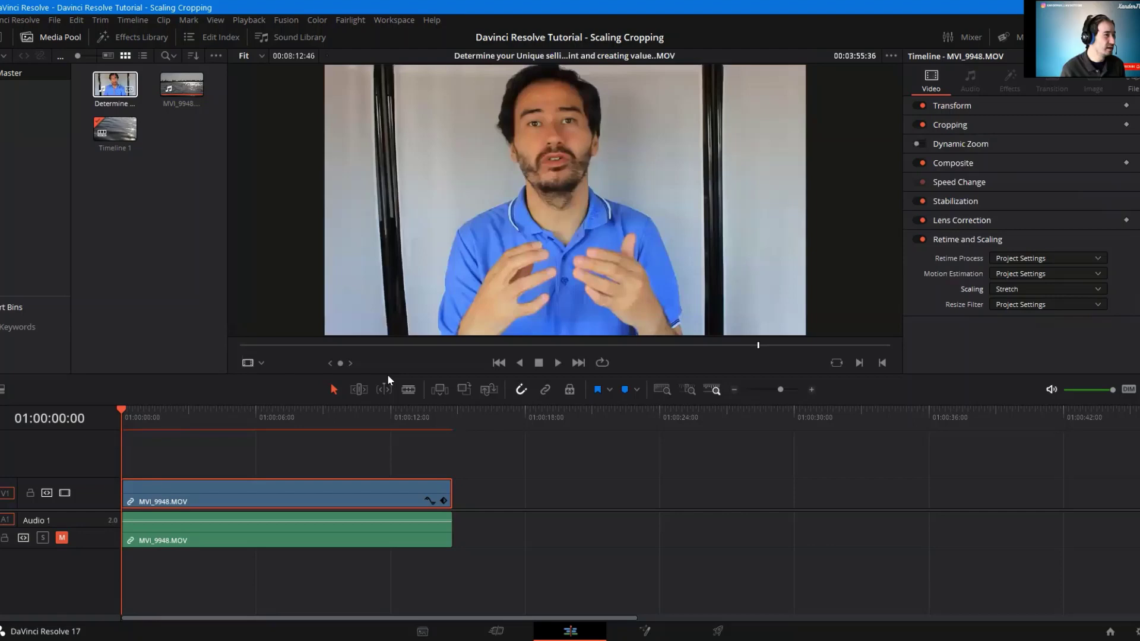
{"action": "left_click_drag", "start_coordinate": [478, 494], "coordinate": [478, 495]}
{"action": "left_click", "coordinate": [459, 493]}
{"action": "key", "text": "Delete"}
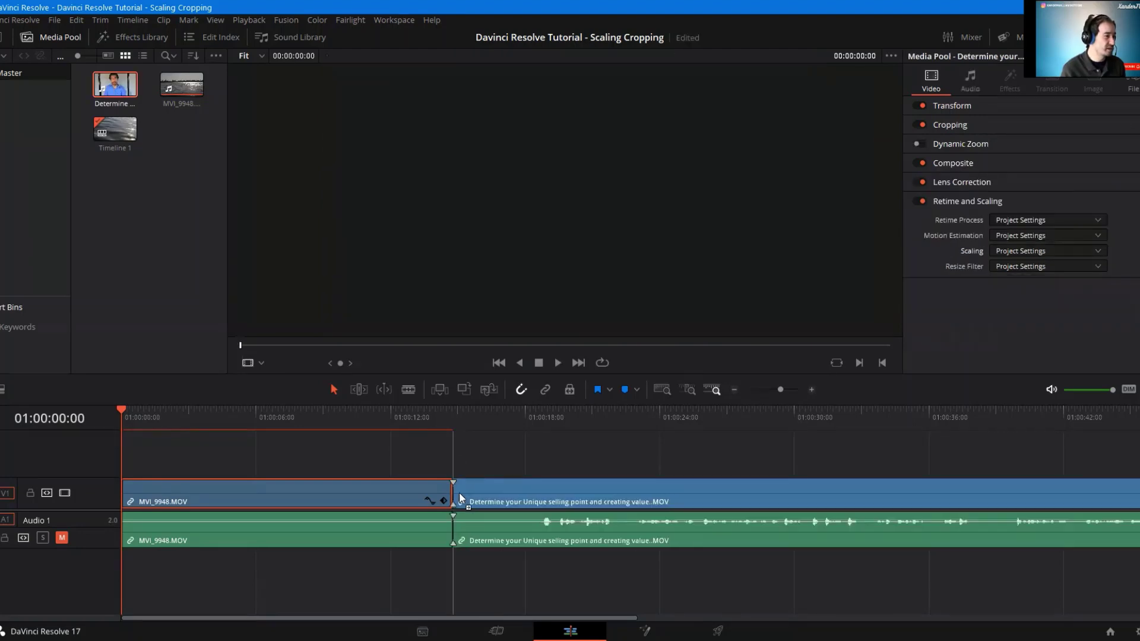
Split the presenter clip at 01:00:30:23 and delete the trailing part.
{"action": "left_click", "coordinate": [836, 491]}
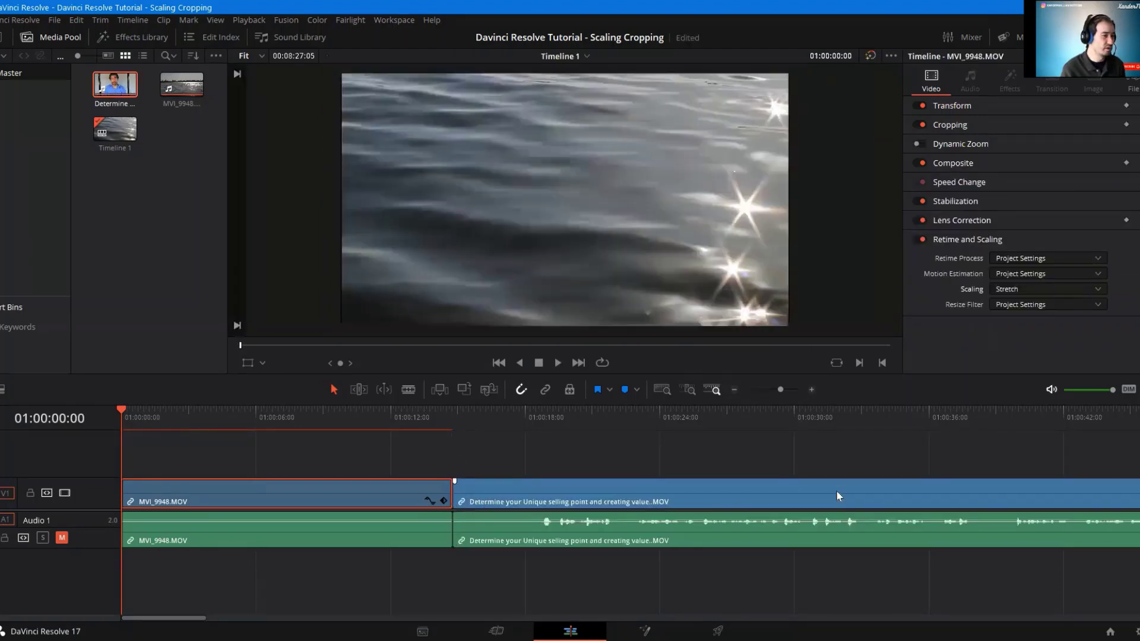
{"action": "left_click", "coordinate": [815, 413]}
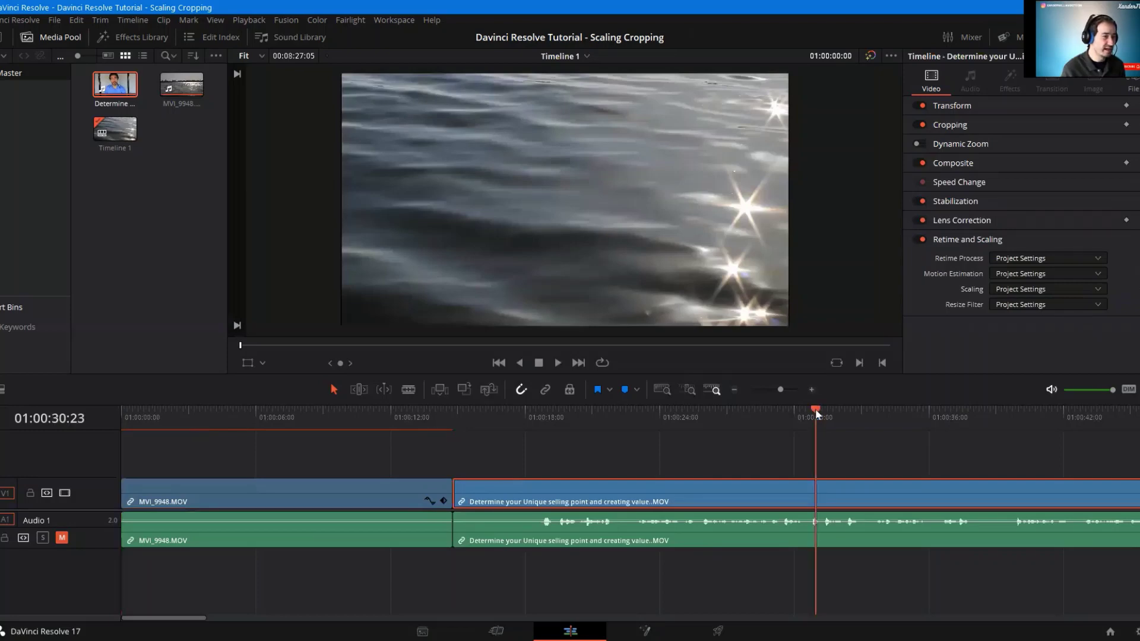
{"action": "key", "text": "ctrl+b"}
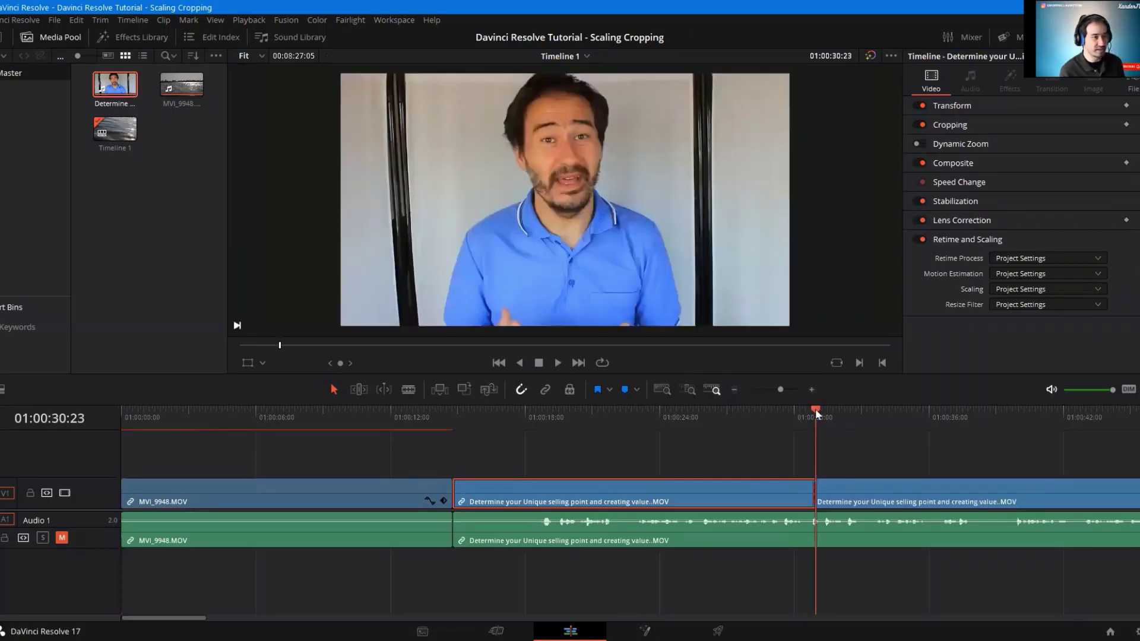
{"action": "left_click", "coordinate": [876, 489]}
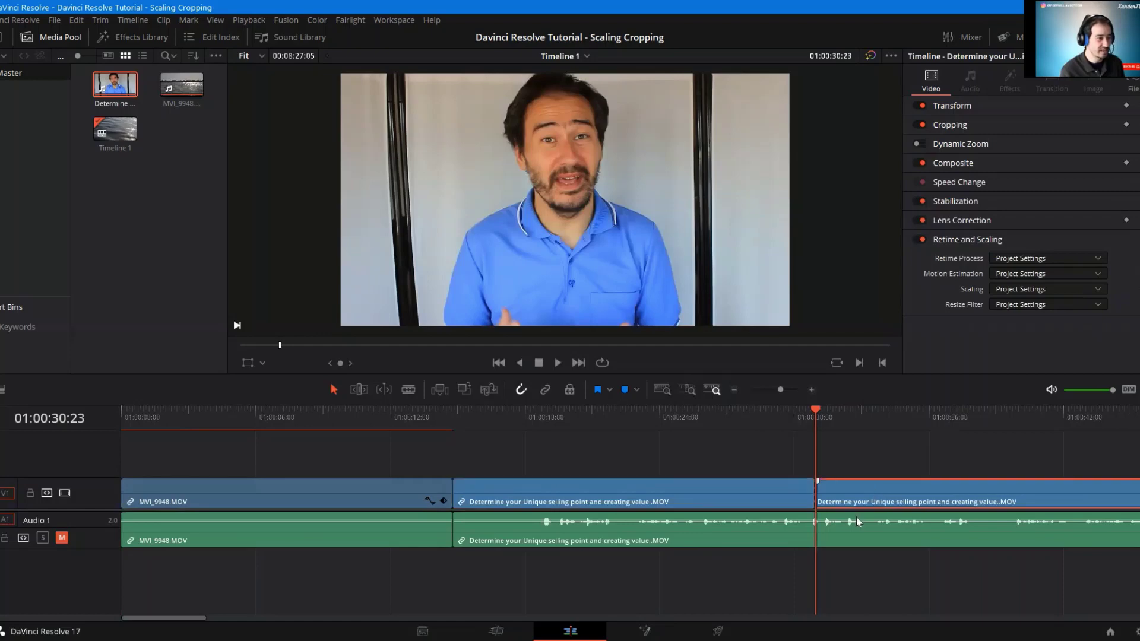
{"action": "left_click", "coordinate": [789, 540]}
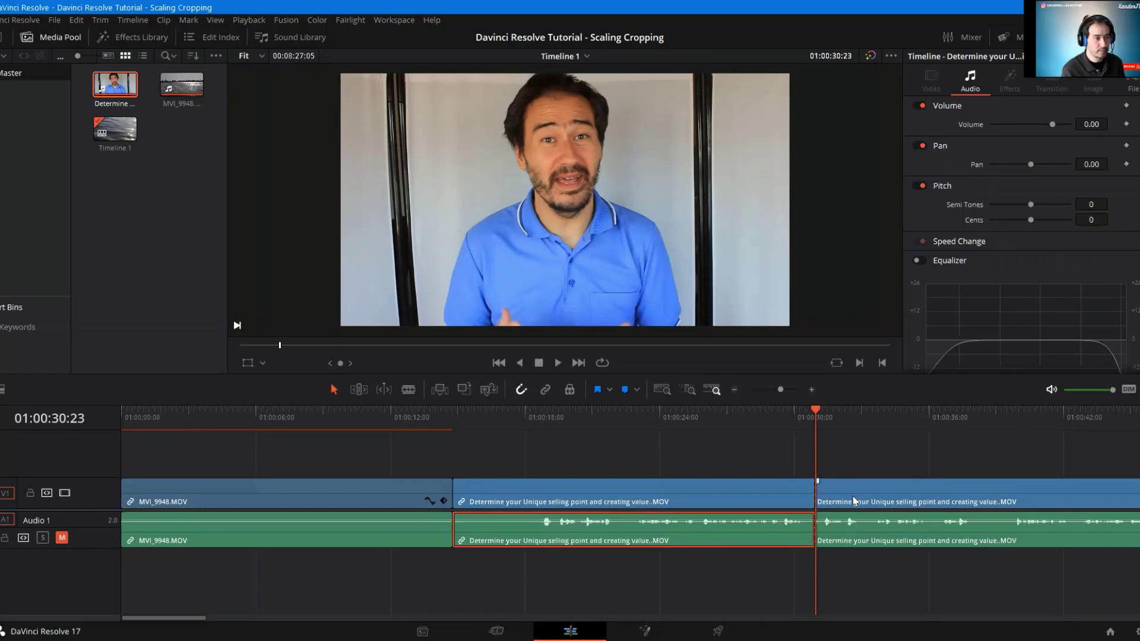
{"action": "left_click", "coordinate": [884, 532]}
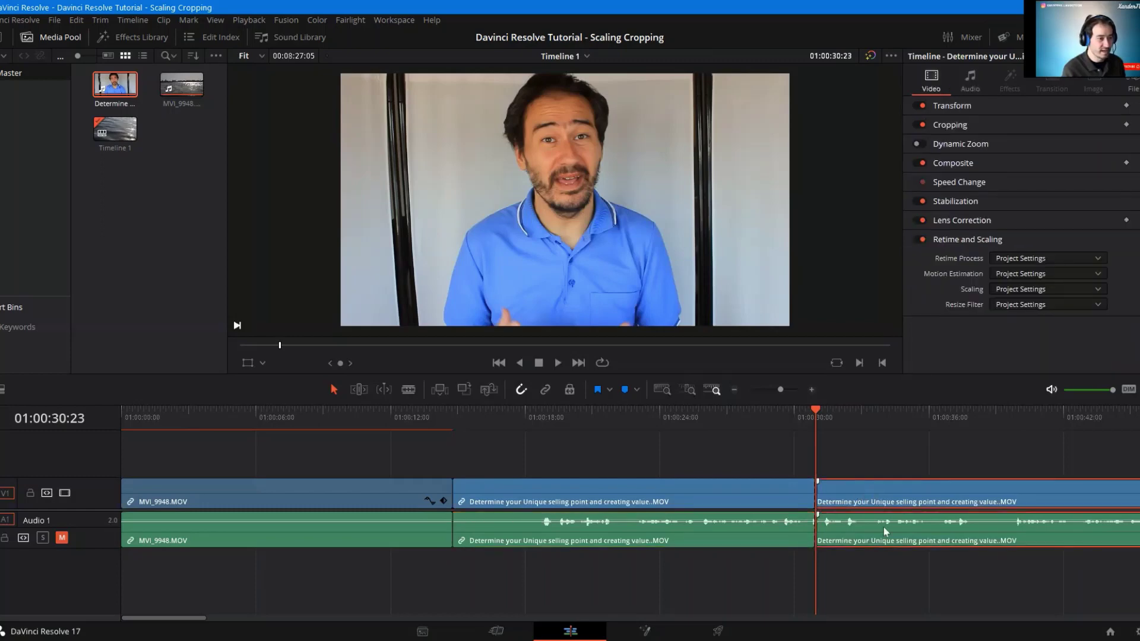
{"action": "key", "text": "Delete"}
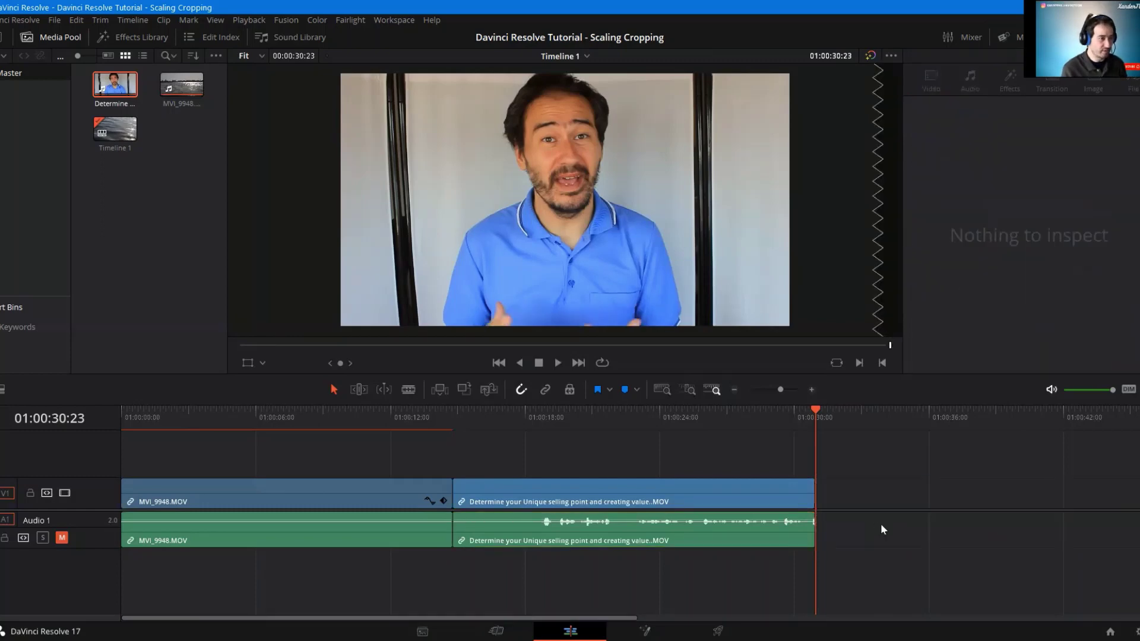
{"action": "left_click", "coordinate": [773, 490]}
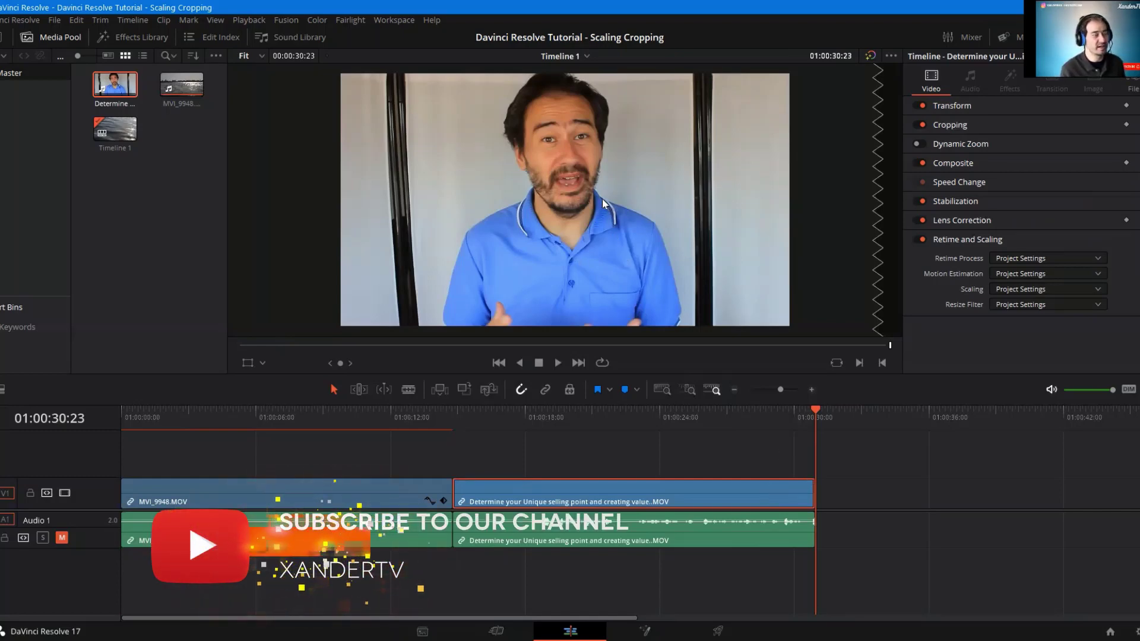
{"action": "double_click", "coordinate": [131, 96]}
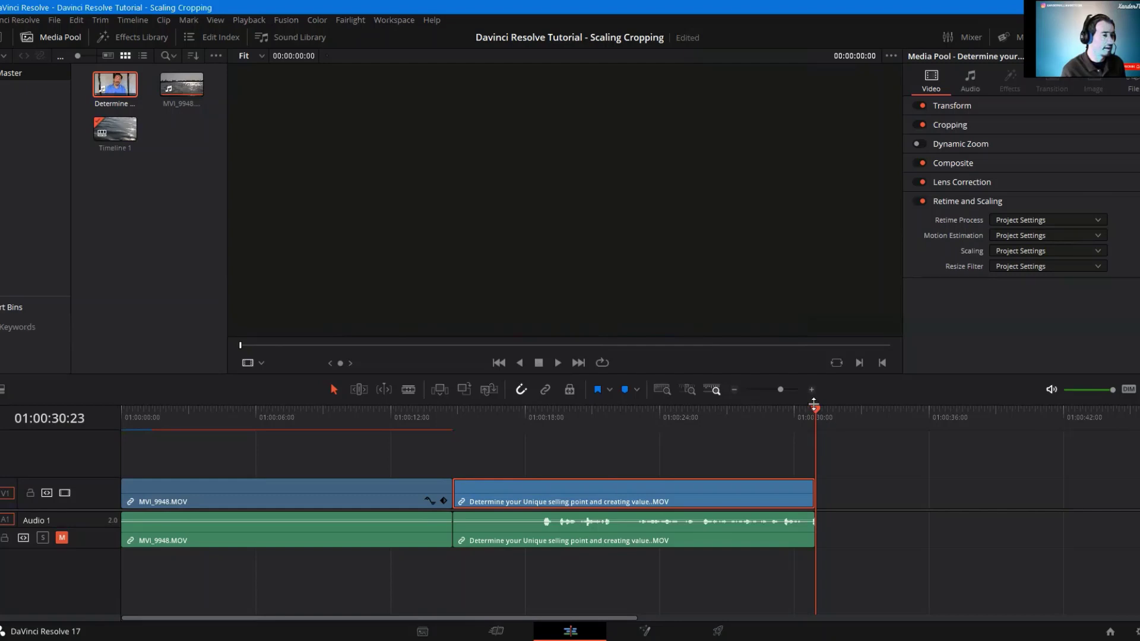
{"action": "left_click", "coordinate": [537, 418]}
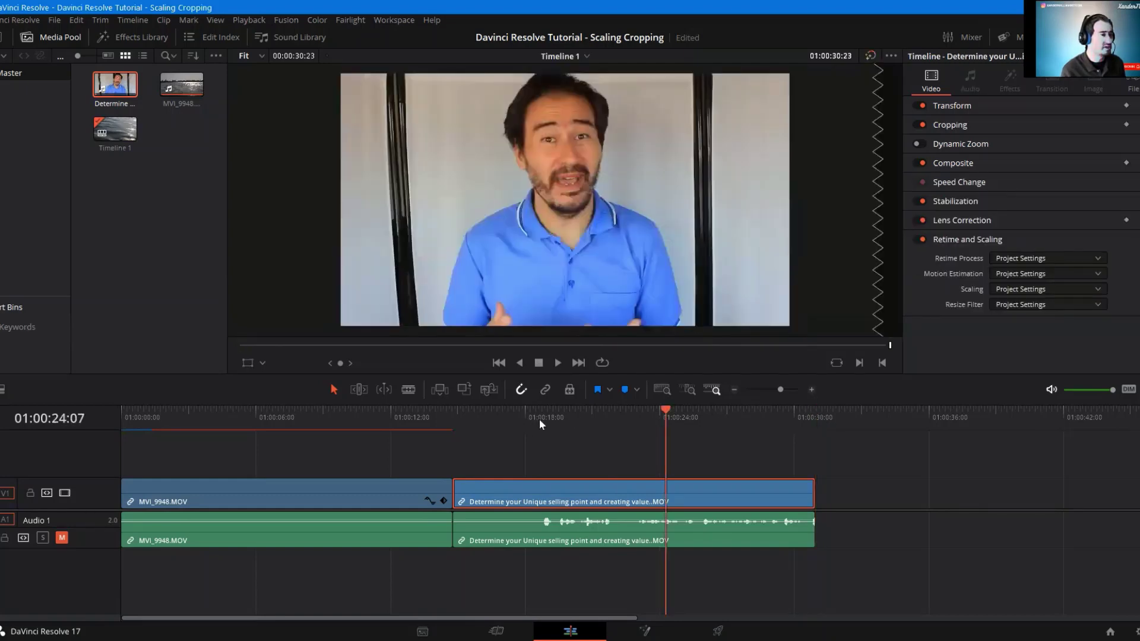
{"action": "left_click", "coordinate": [1095, 289]}
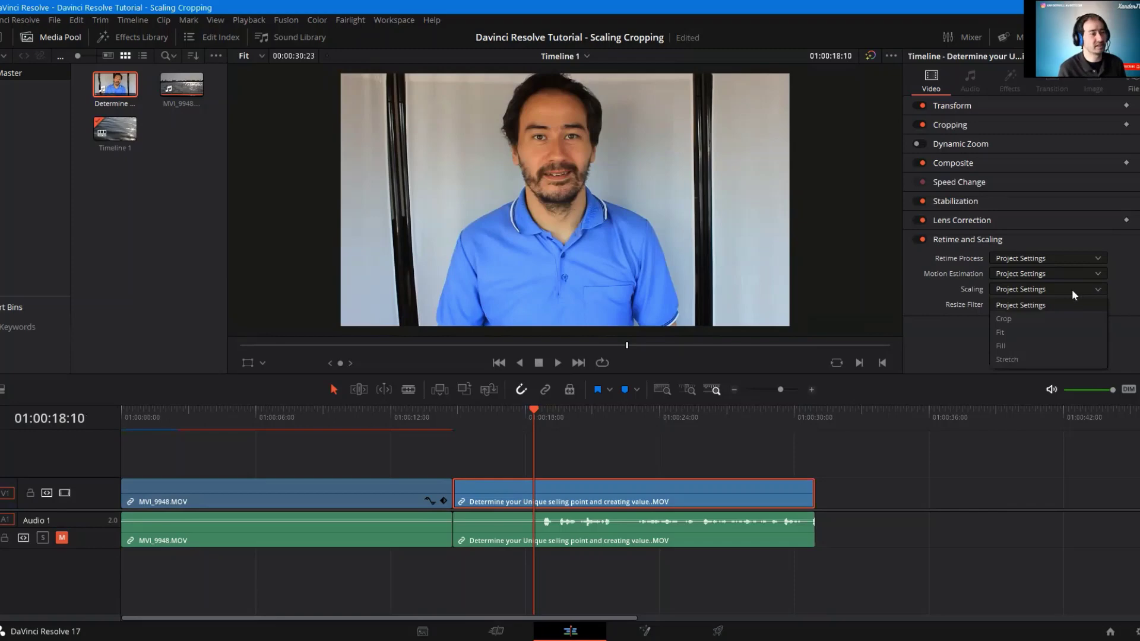
{"action": "key", "text": "Down"}
{"action": "key", "text": "Down"}
{"action": "key", "text": "Down"}
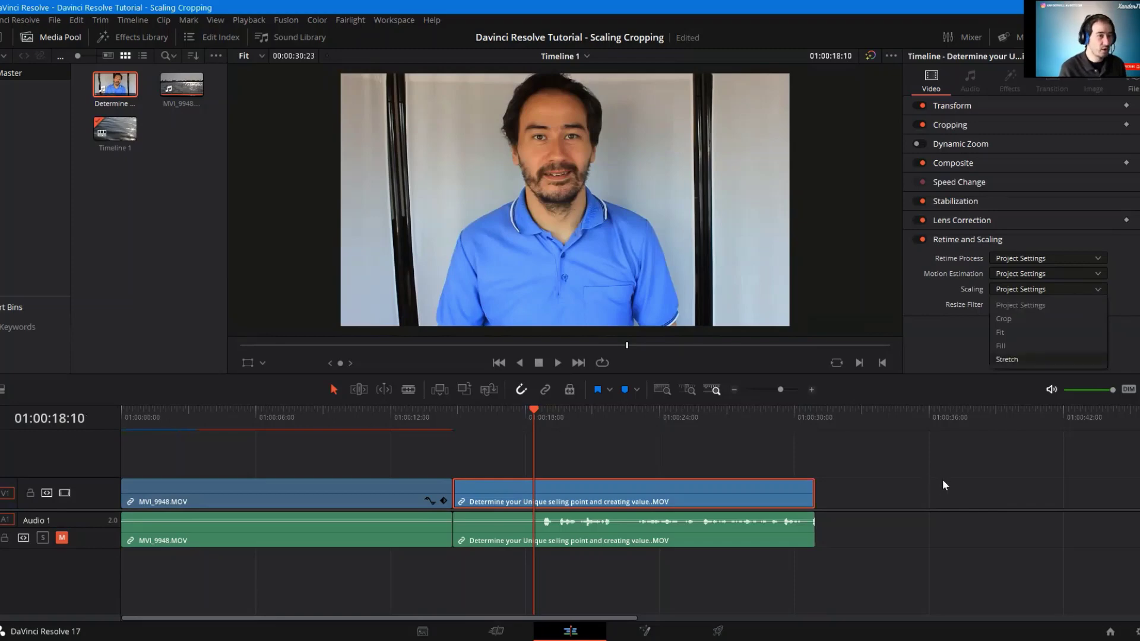
{"action": "left_click", "coordinate": [1066, 531]}
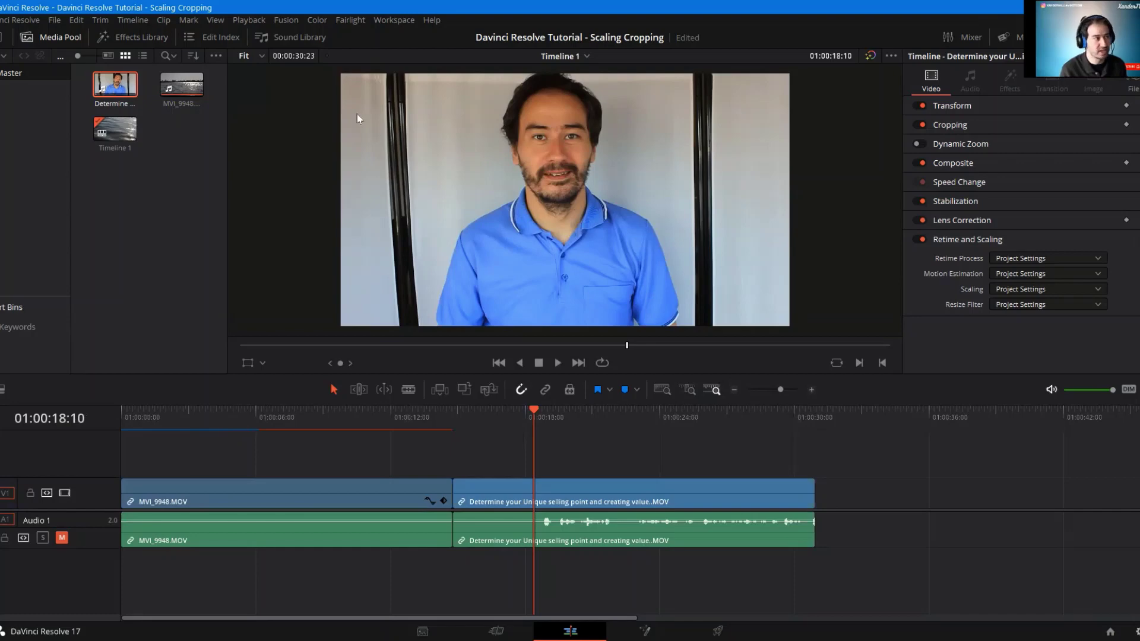
{"action": "key", "text": "shift+9"}
{"action": "left_click", "coordinate": [330, 130]}
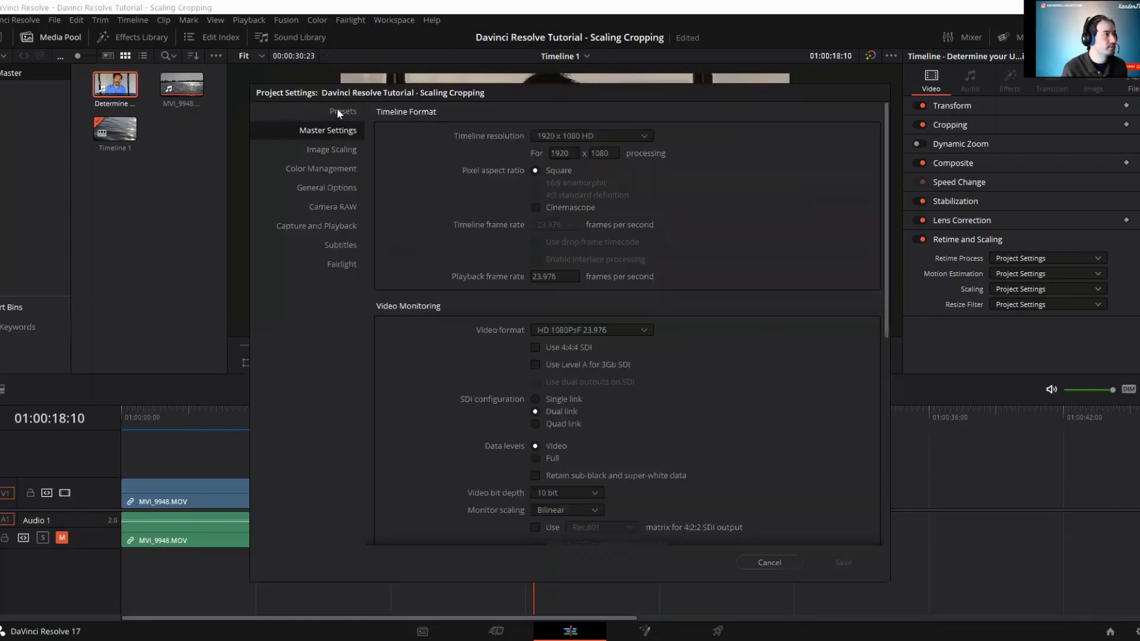
{"action": "left_click", "coordinate": [352, 112]}
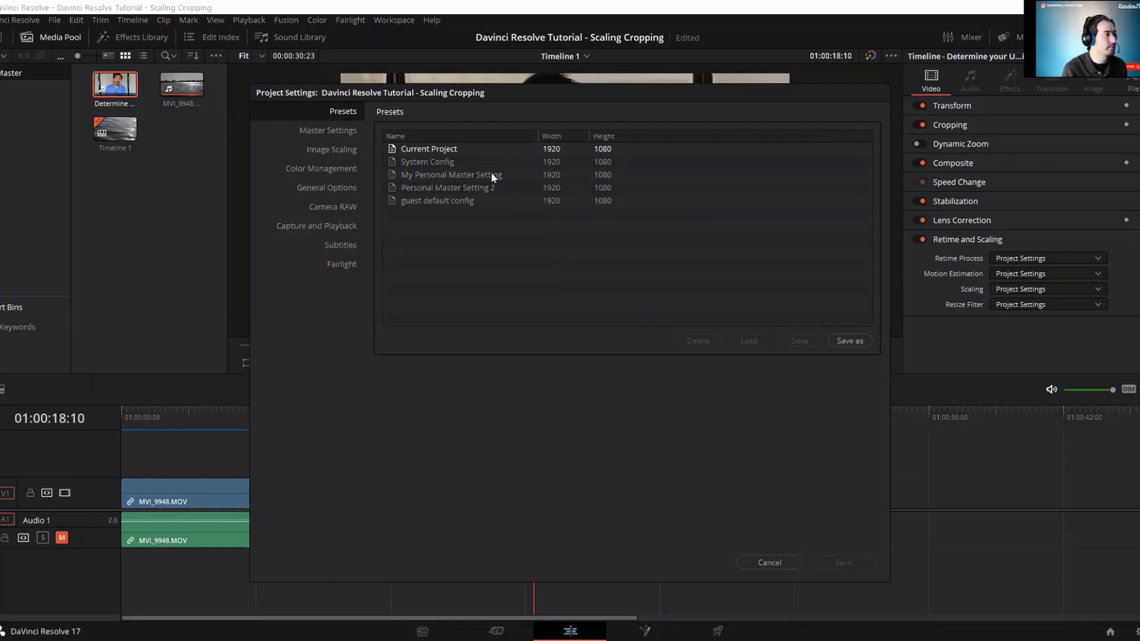
{"action": "left_click", "coordinate": [450, 161]}
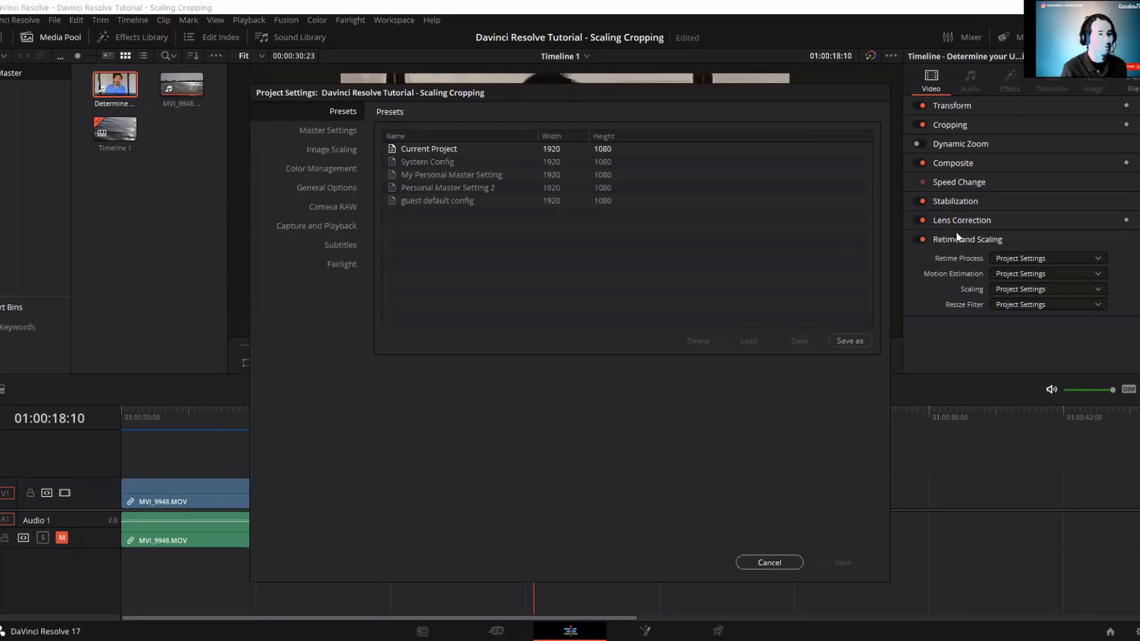
Close Project Settings unsaved and choose Stretch scaling for the presenter clip.
{"action": "key", "text": "Escape"}
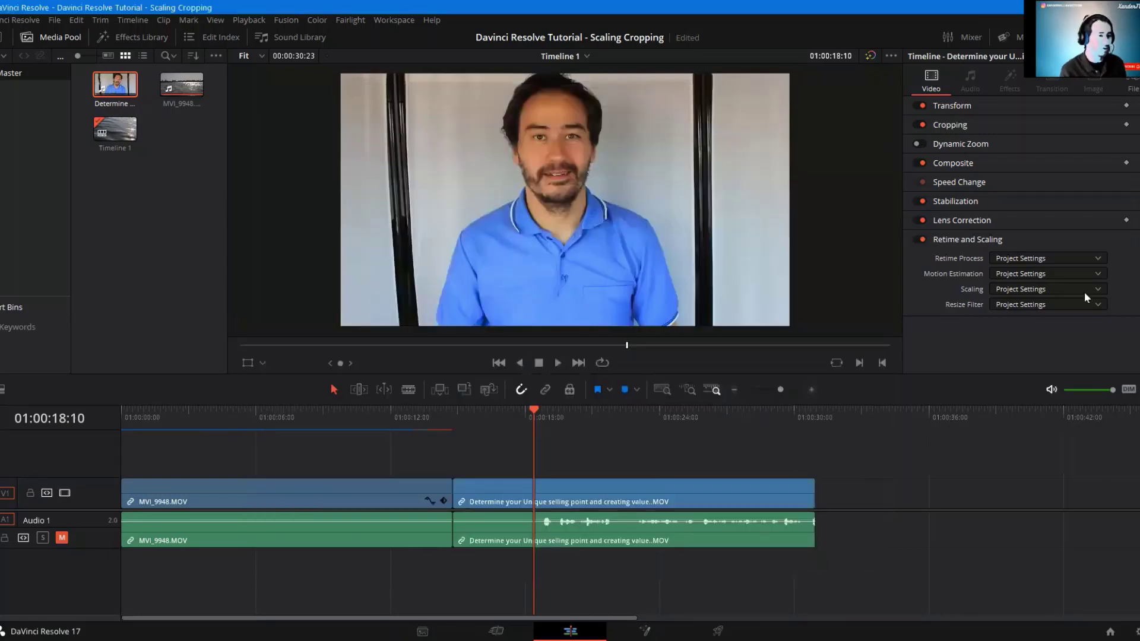
{"action": "left_click", "coordinate": [1094, 289]}
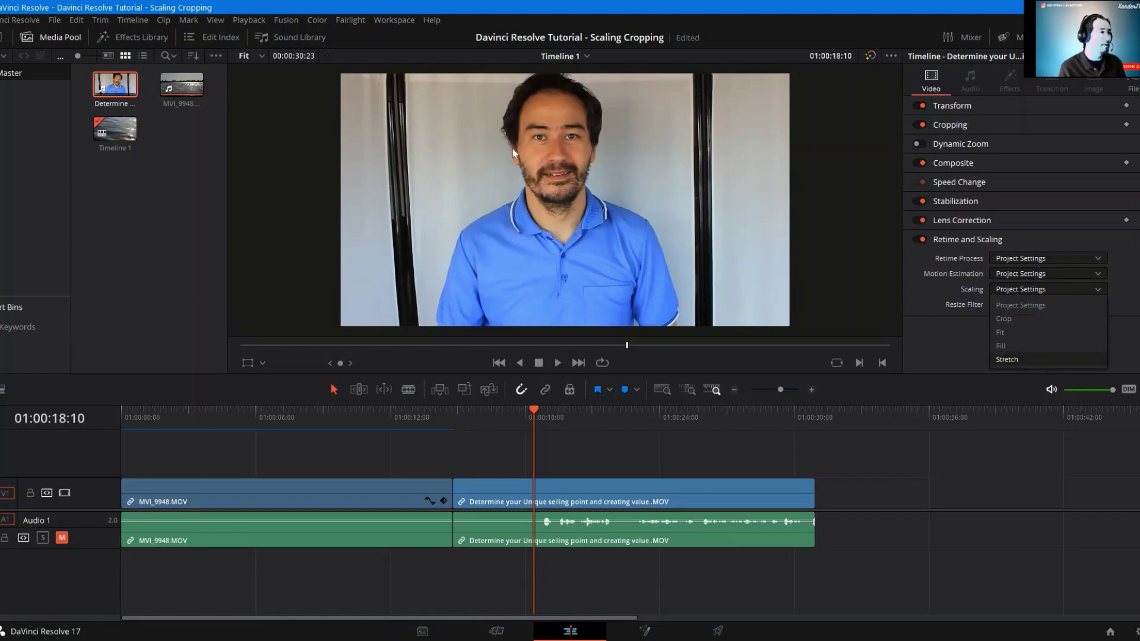
{"action": "key", "text": "Return"}
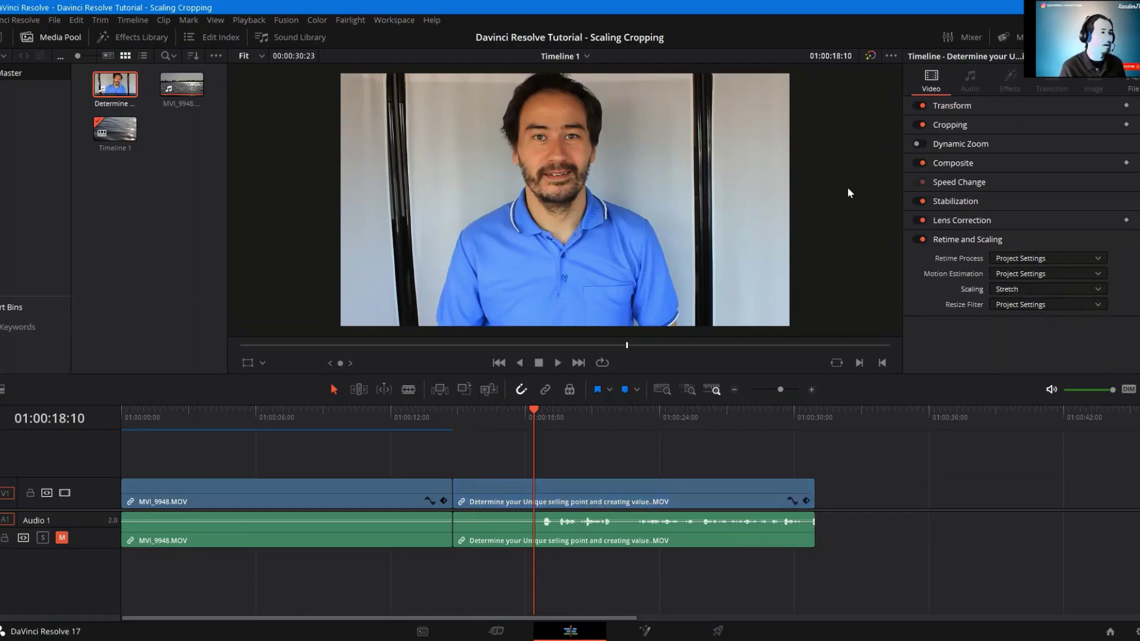